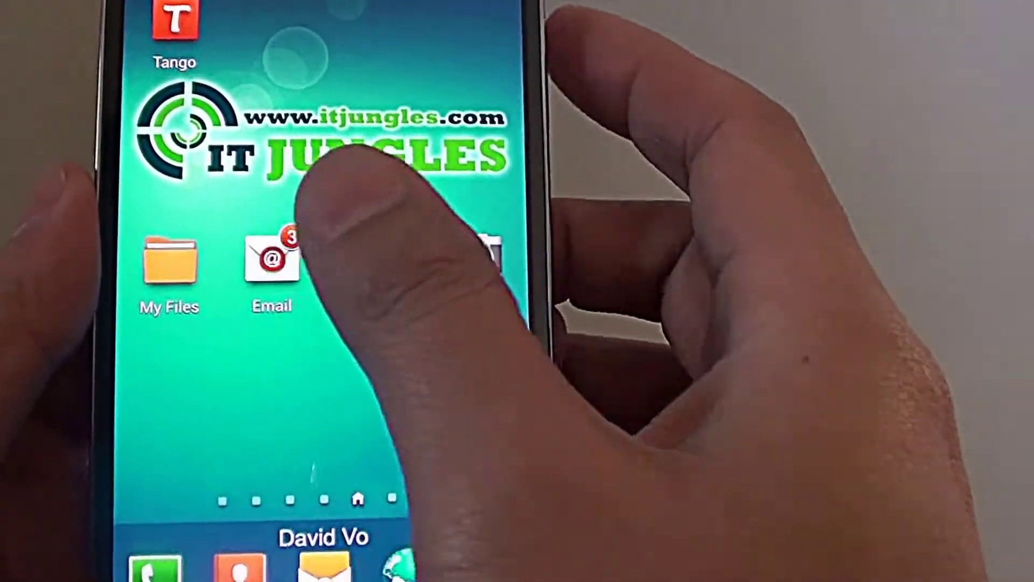
# Step: Launch Samsung Email and open a new message, placing the cursor in the signed body
pyautogui.click(291, 262)
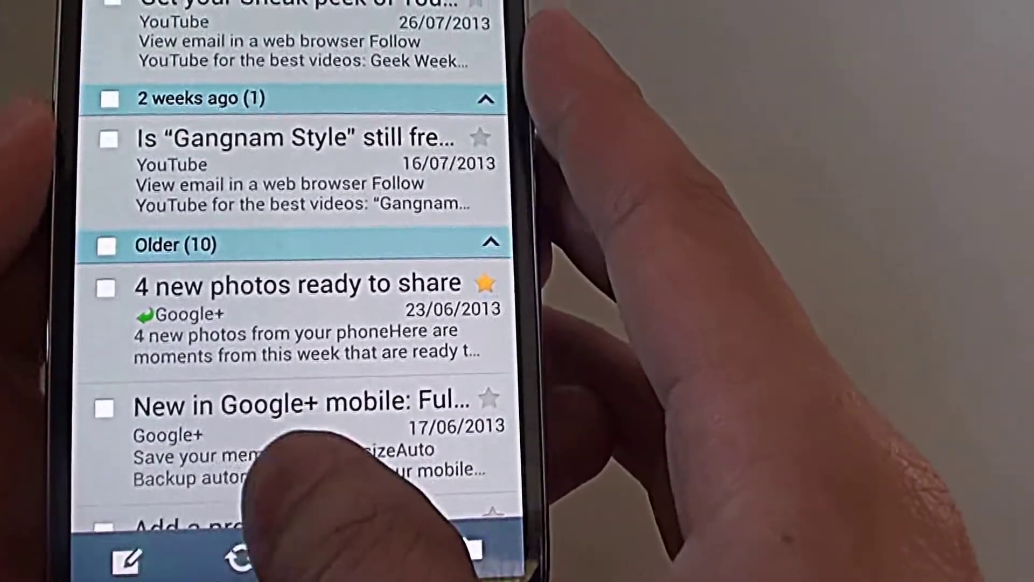
pyautogui.click(127, 559)
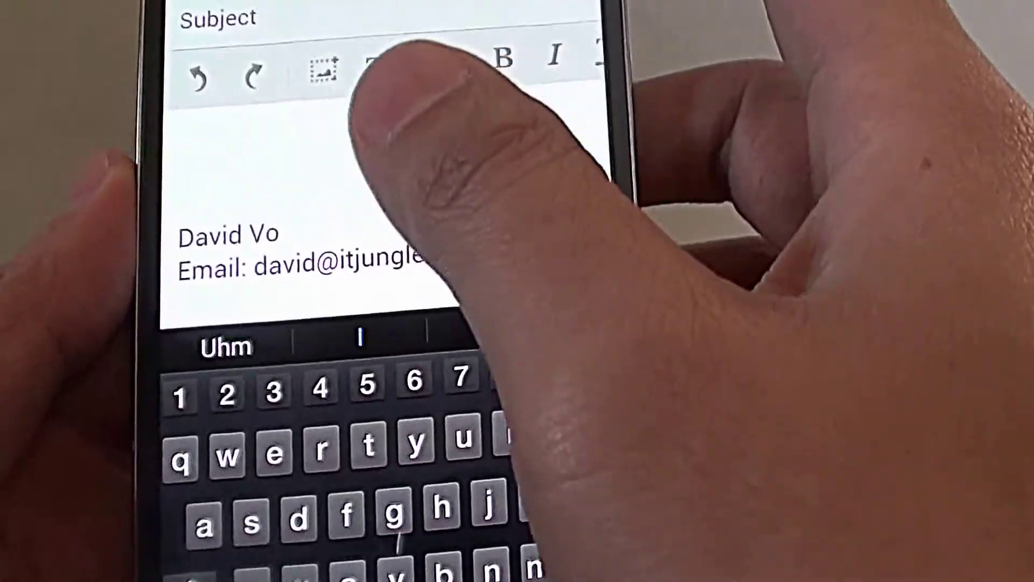
pyautogui.click(174, 145)
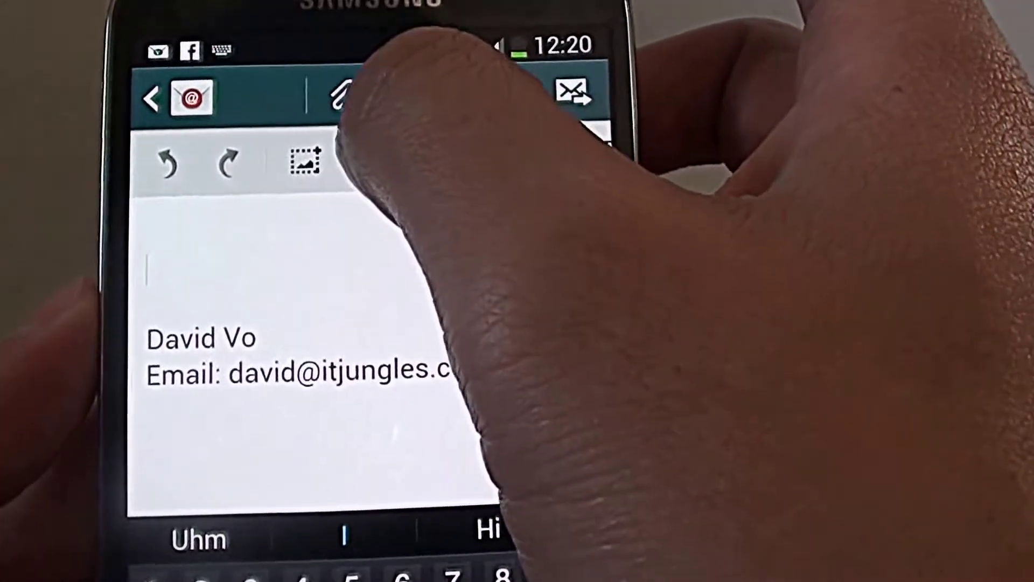
# Step: Show the attach options (images, files, video, audio, memo, contacts) with the paperclip
pyautogui.click(339, 96)
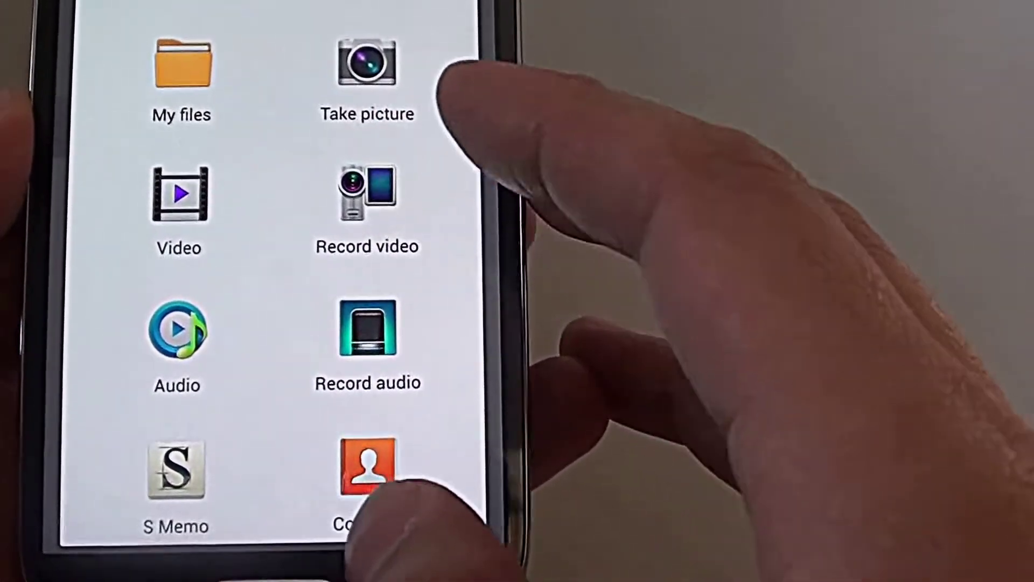
pyautogui.scroll(-2, 323, 323)
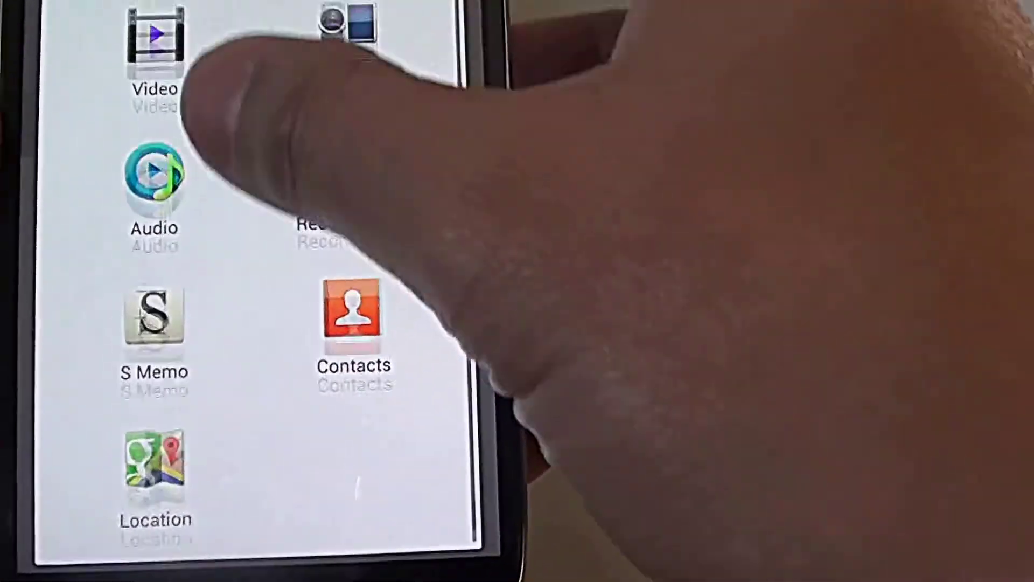
pyautogui.scroll(3, 234, 283)
pyautogui.scroll(-2, 234, 283)
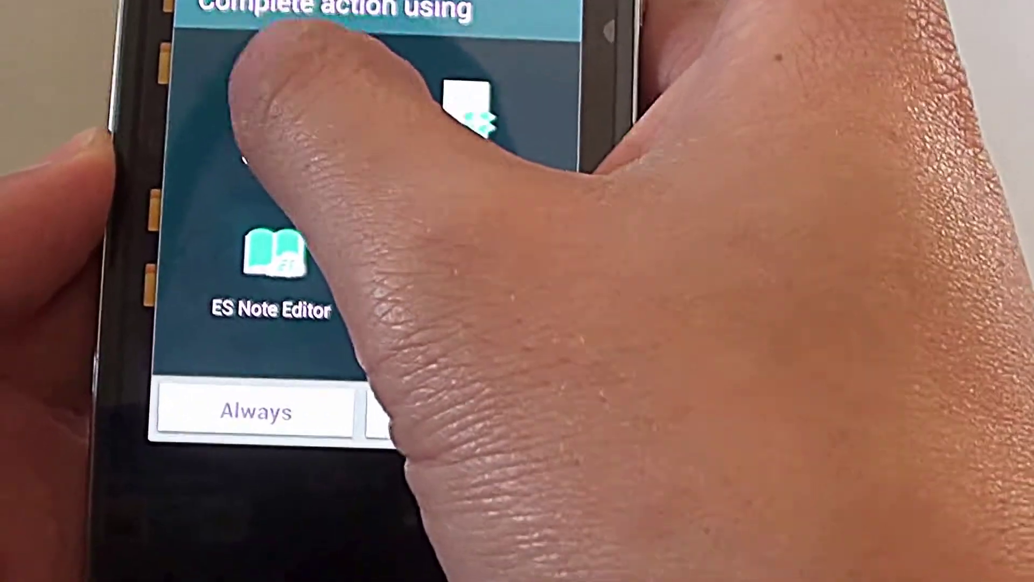
# Step: Attach the 454.4 KB contact file 00001.vcf through Contacts, used just once
pyautogui.click(251, 149)
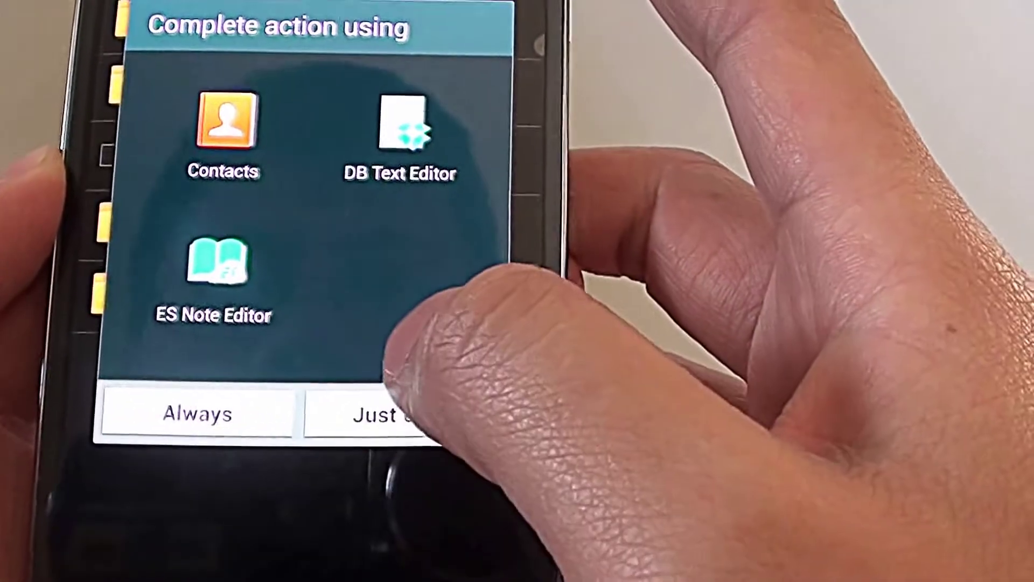
pyautogui.click(384, 414)
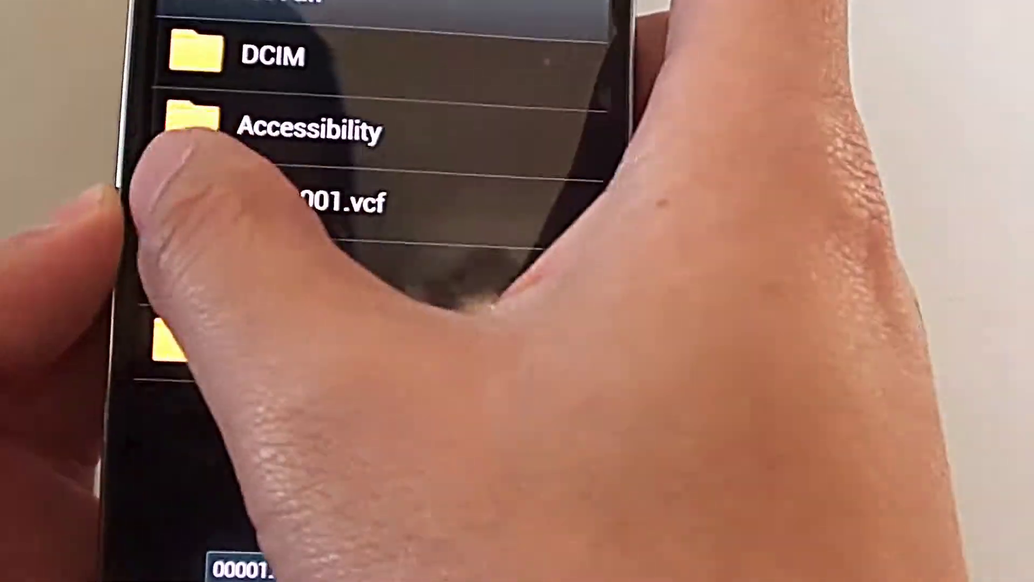
pyautogui.click(131, 192)
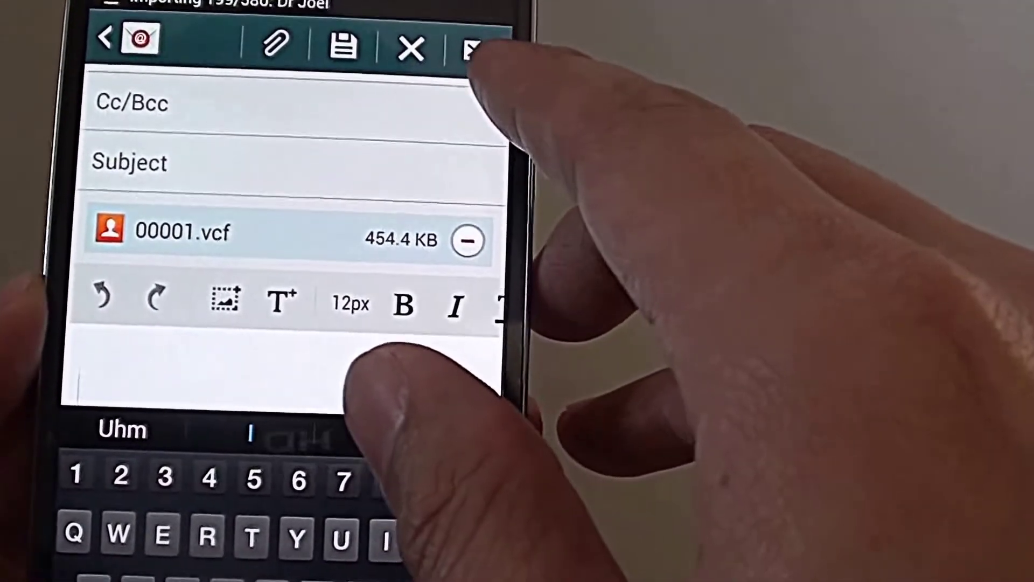
# Step: Add ITJungles as the recipient and send the email carrying 00001.vcf
pyautogui.click(473, 50)
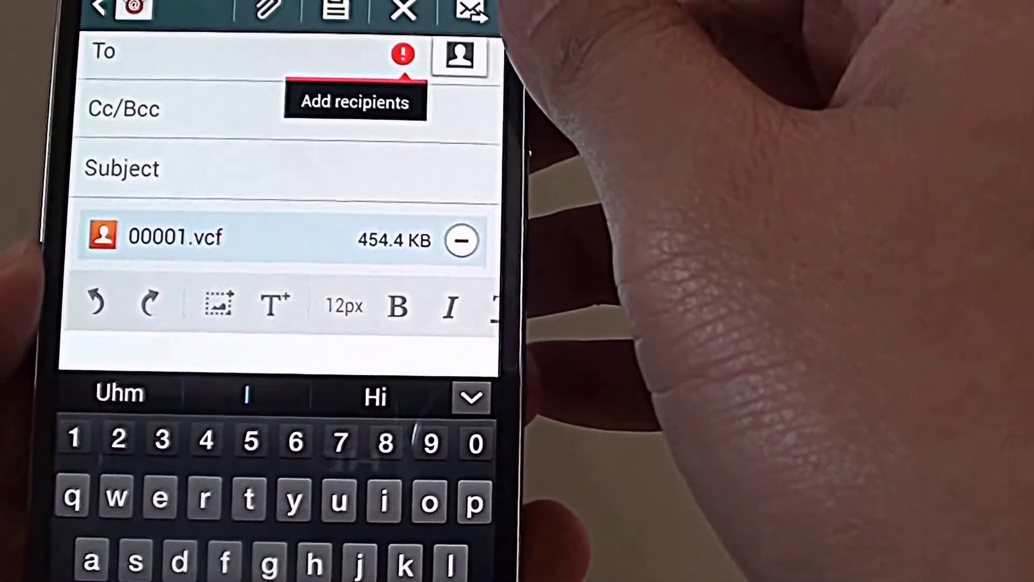
pyautogui.write('i')
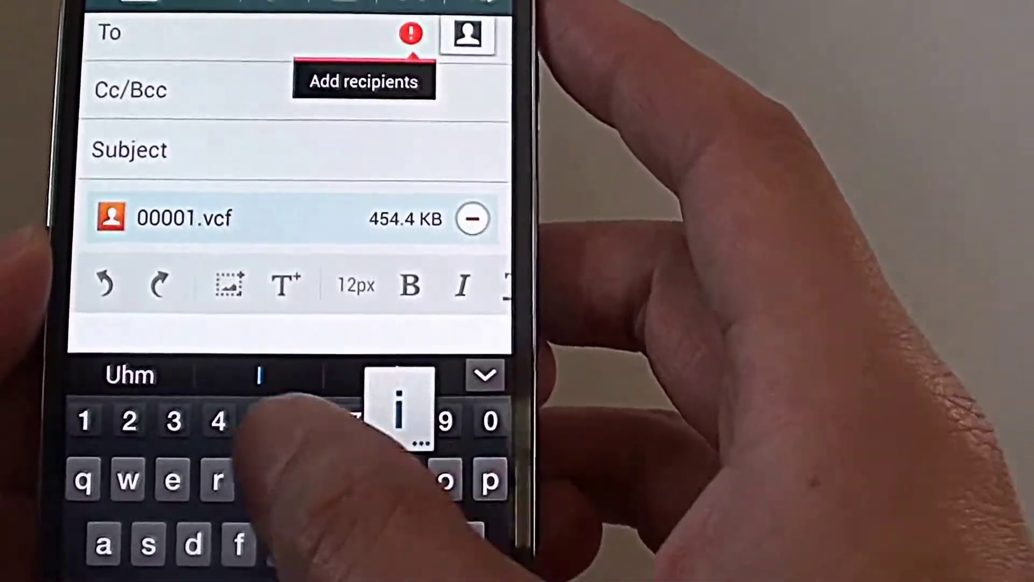
pyautogui.write('tju')
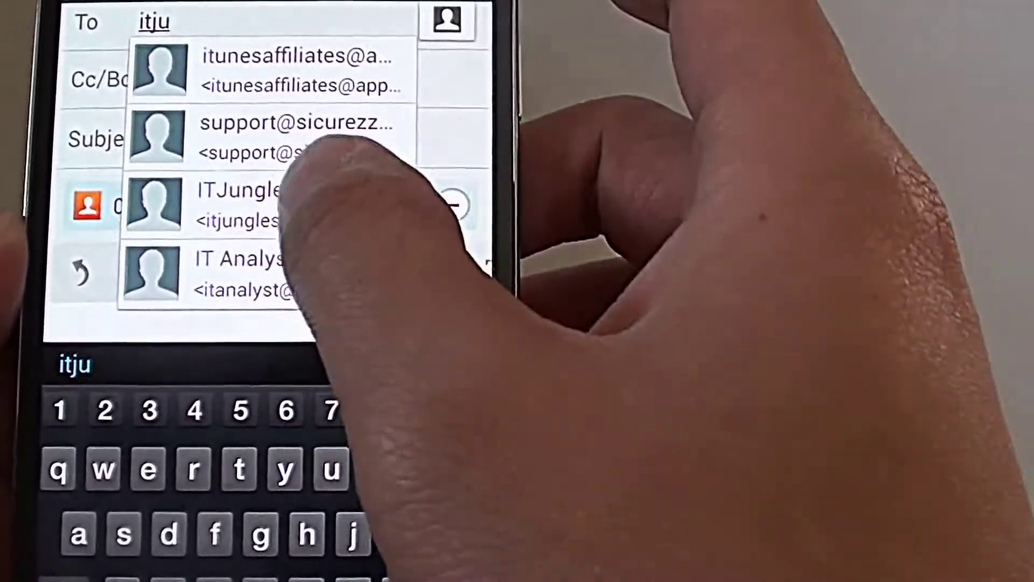
pyautogui.click(243, 203)
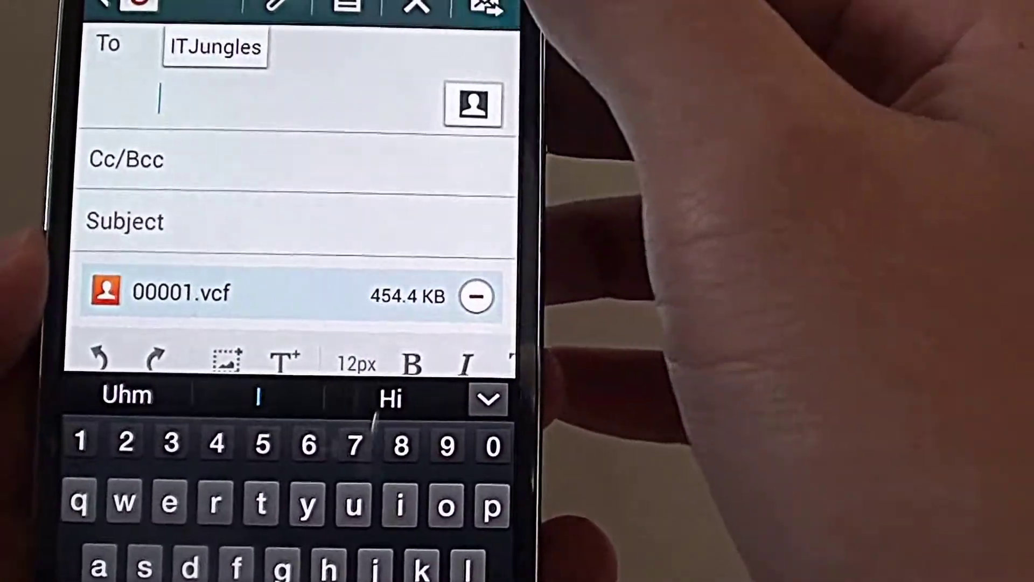
pyautogui.click(477, 7)
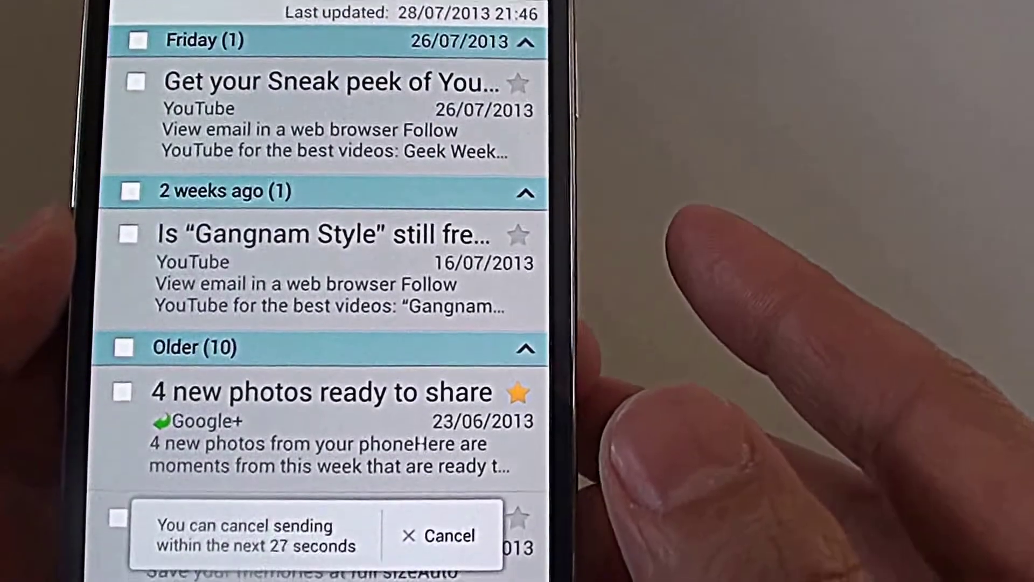